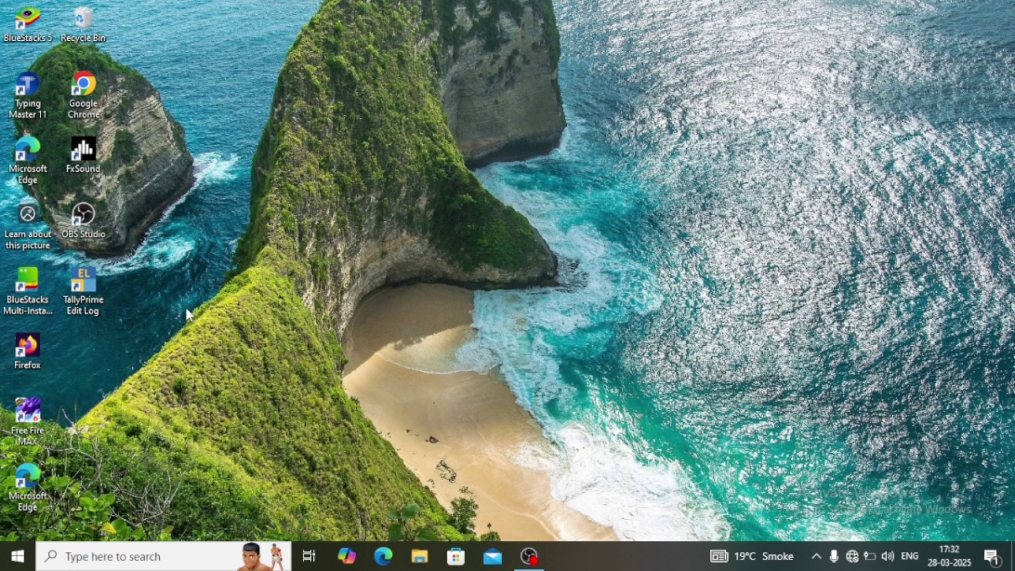
Launch TallyPrime Edit Log and continue in Educational Mode
double_click(84, 285)
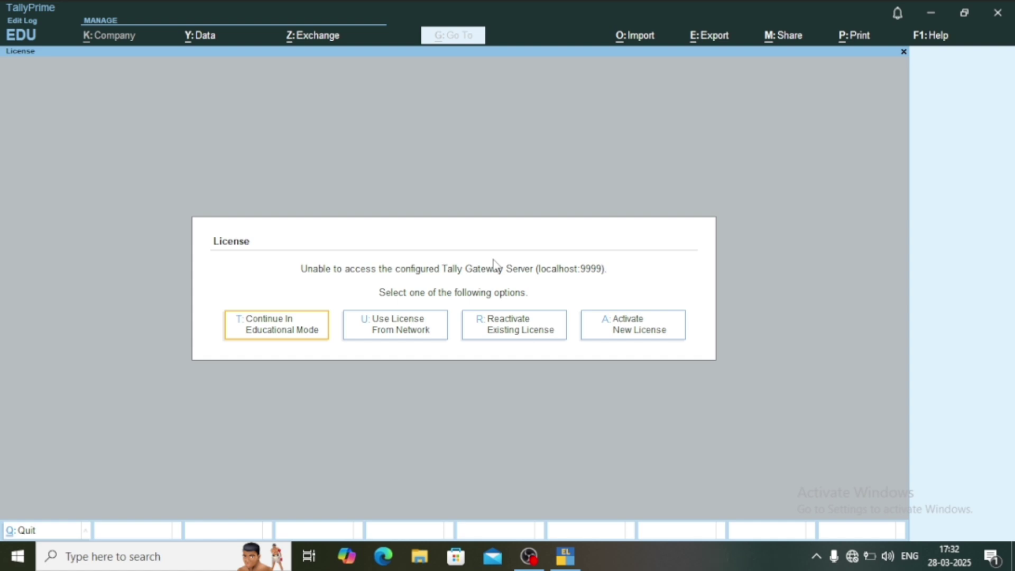
click(271, 334)
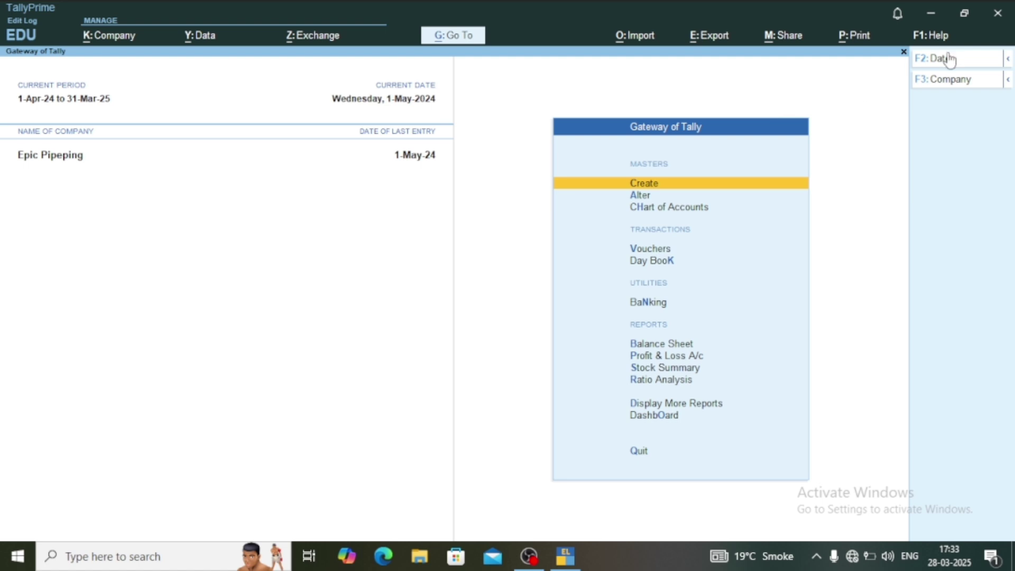
Start creating a new company and enter Shivam Pvt.Ltd as its company name
click(946, 81)
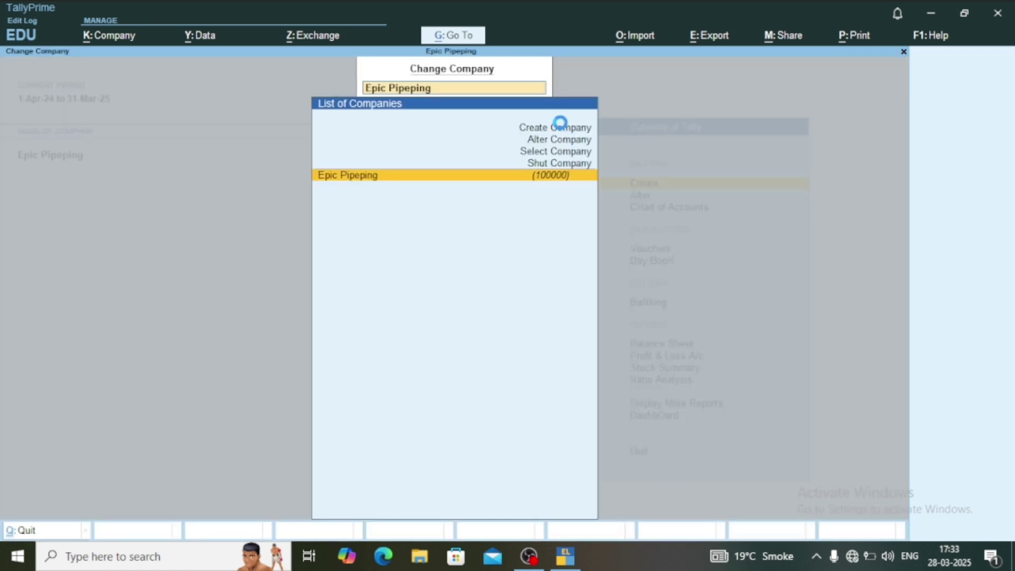
click(561, 127)
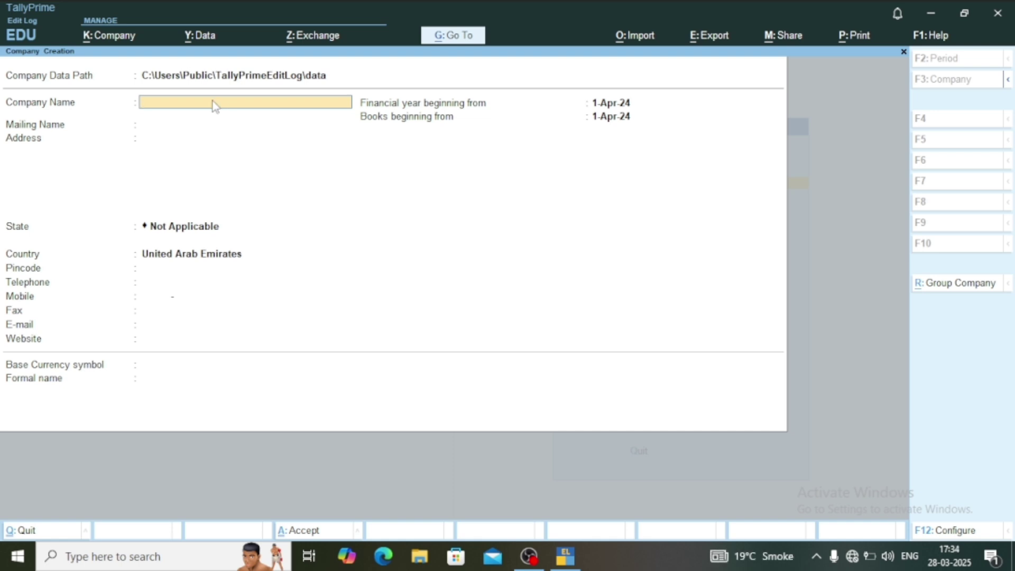
text(Shivam Pvt.Ltd)
key(Return)
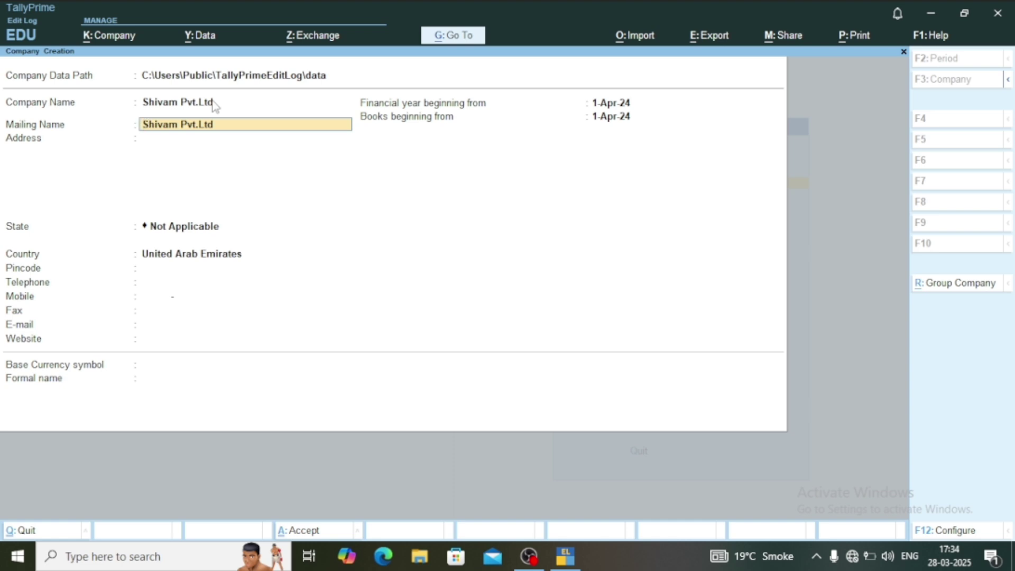
key(Return)
key(Return)
key(Return)
key(Return)
key(Return)
key(Return)
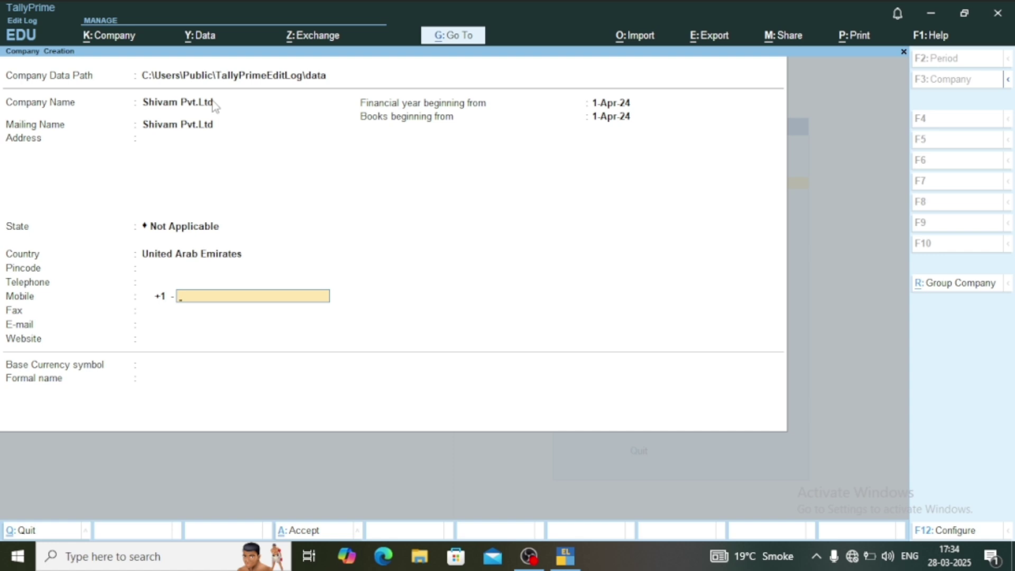
key(BackSpace)
key(BackSpace)
key(BackSpace)
key(BackSpace)
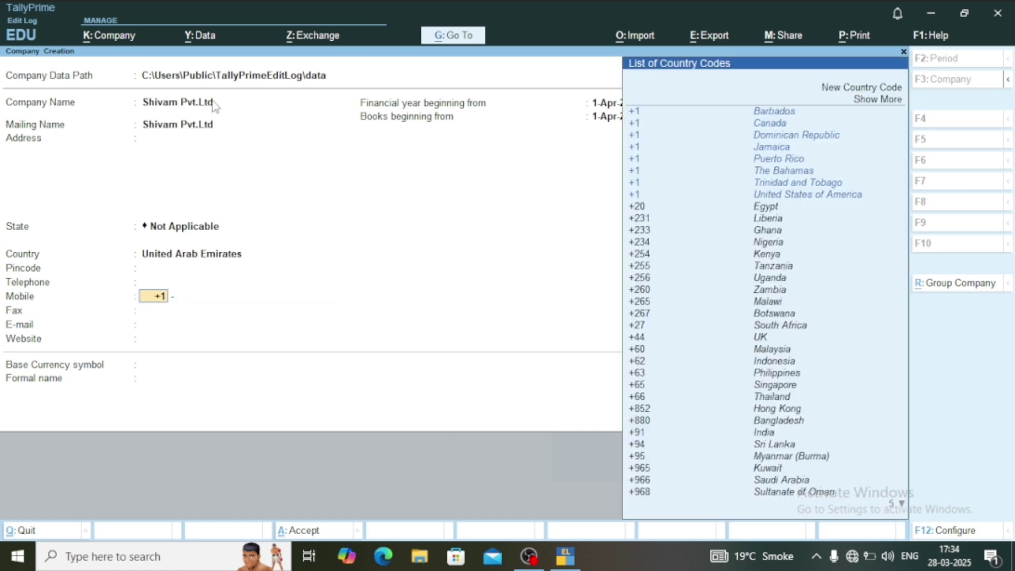
key(BackSpace)
key(BackSpace)
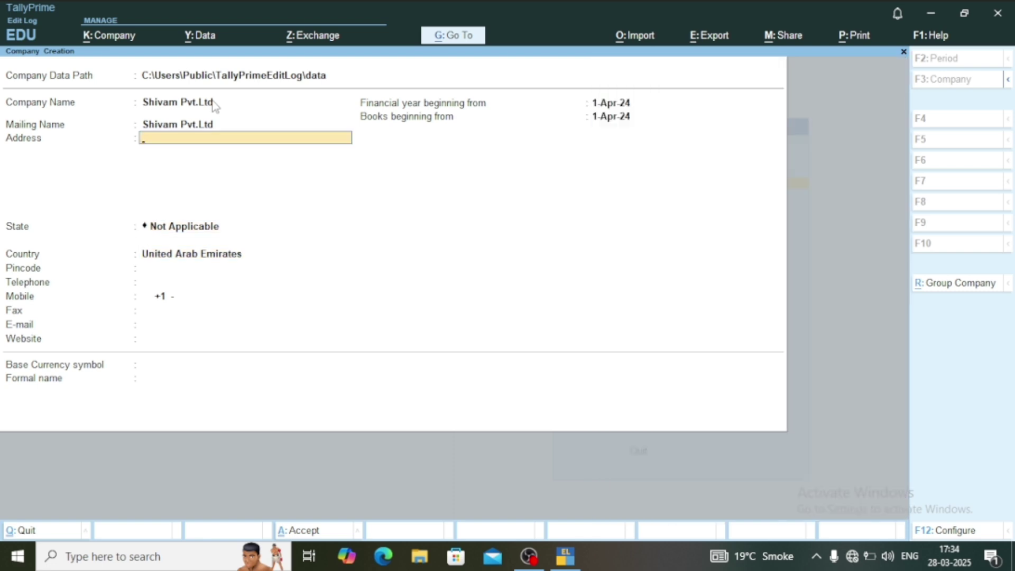
key(BackSpace)
key(BackSpace)
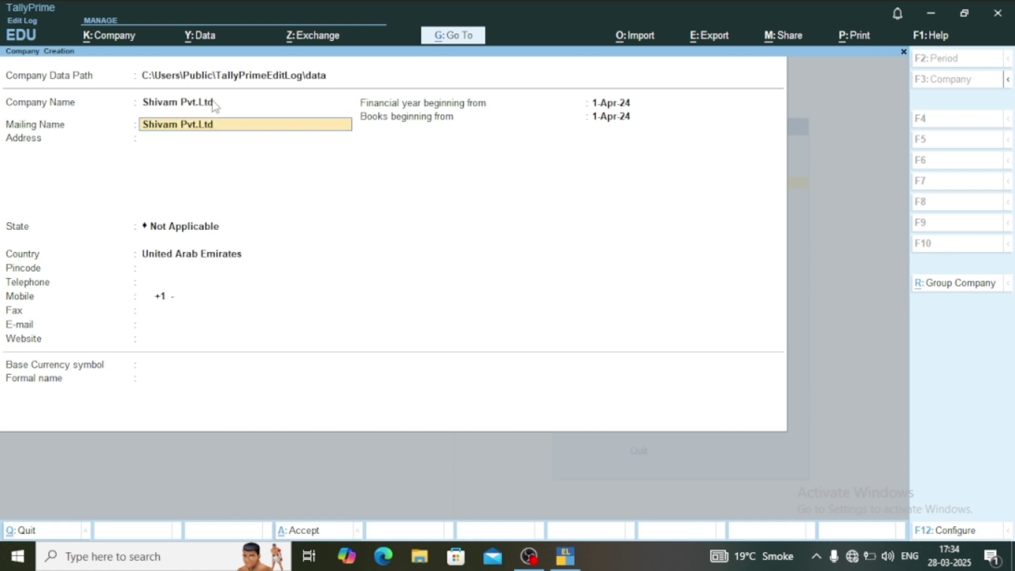
Keep the mailing name, leave the address blank and set the company's state to Gujarat, India
key(Return)
key(Return)
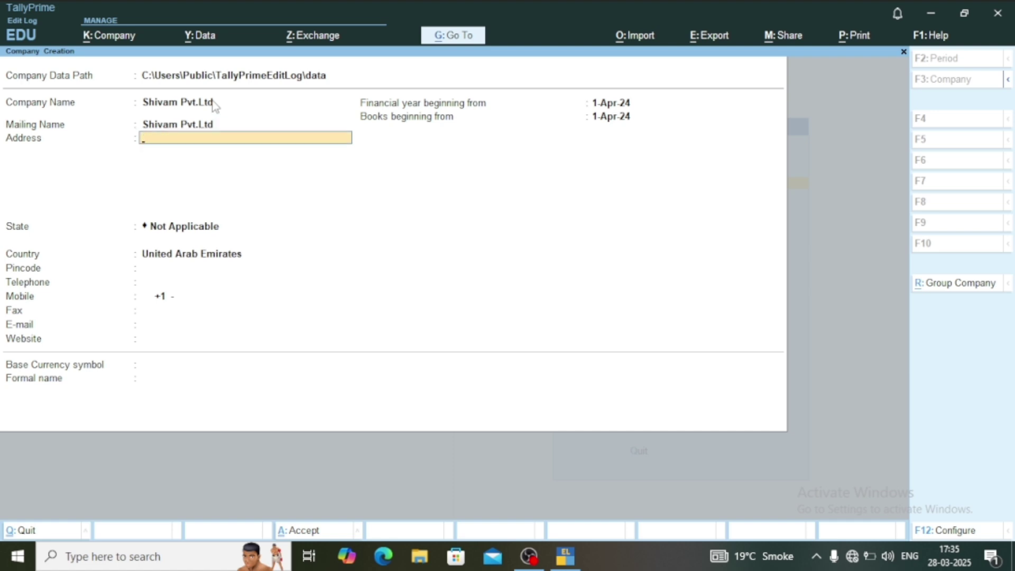
key(Return)
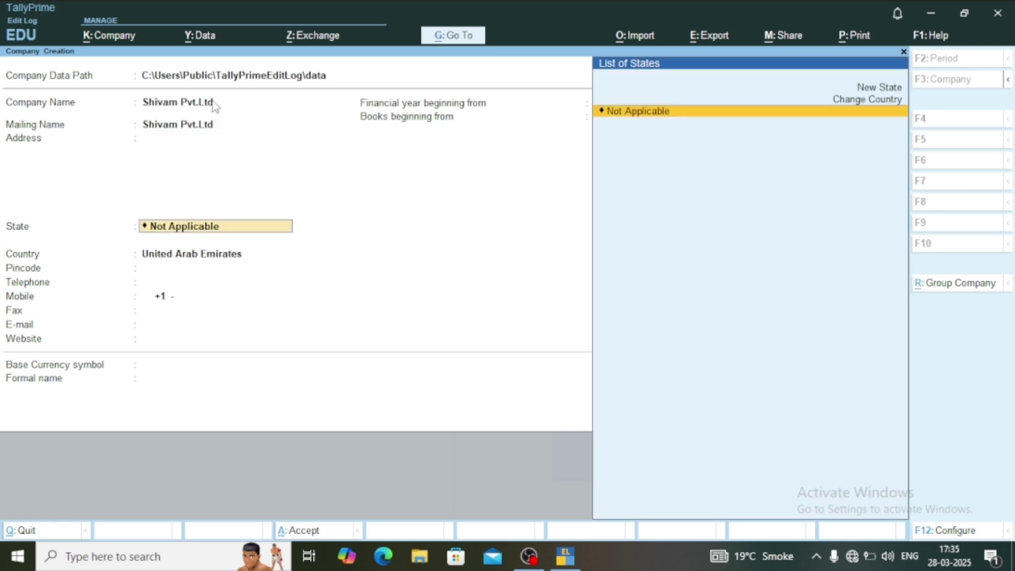
text(Gu)
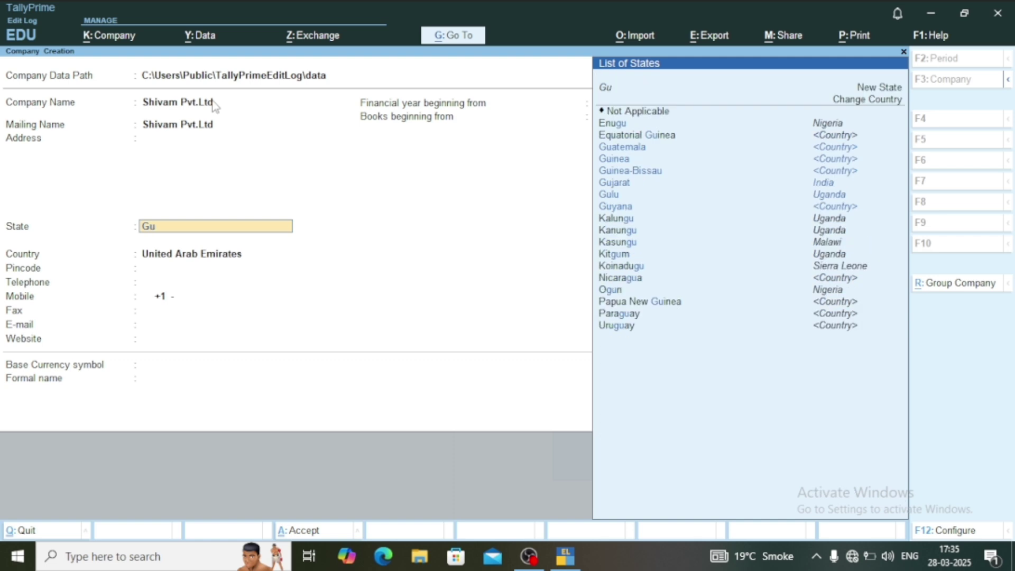
text(j)
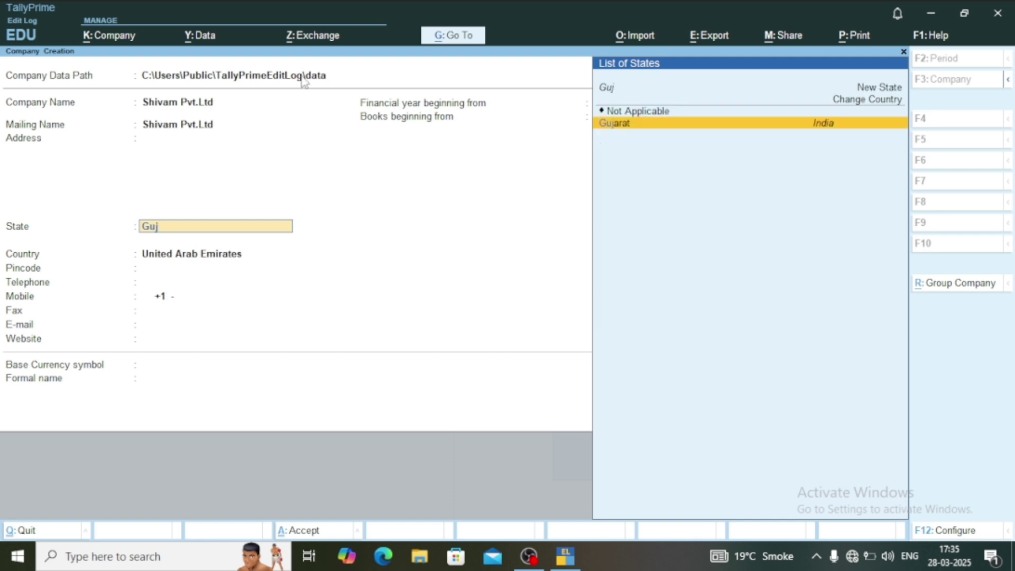
click(804, 122)
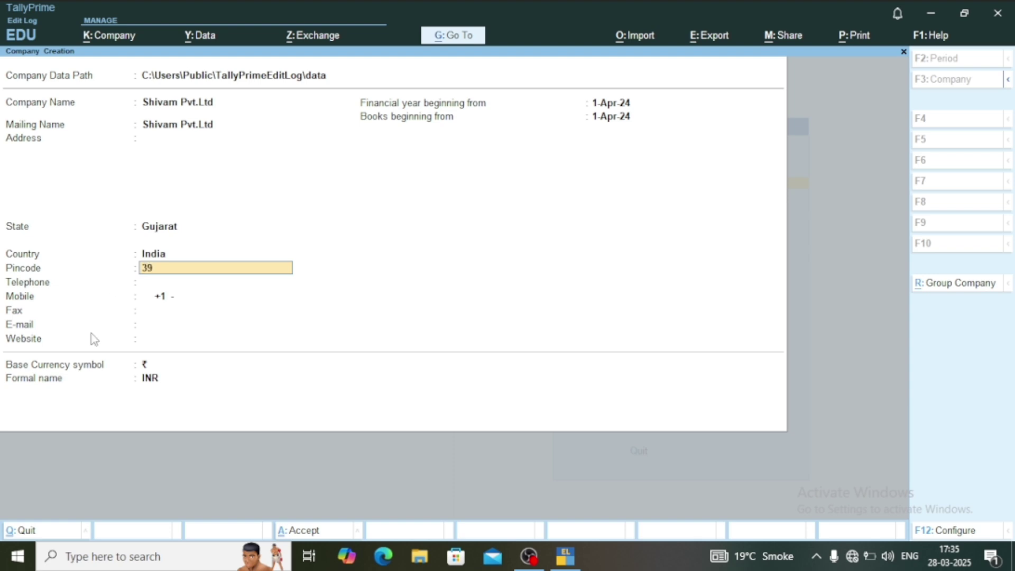
Enter the company's postal pincode and leave the telephone, mobile, fax, e-mail and website details blank
text(391243)
key(Return)
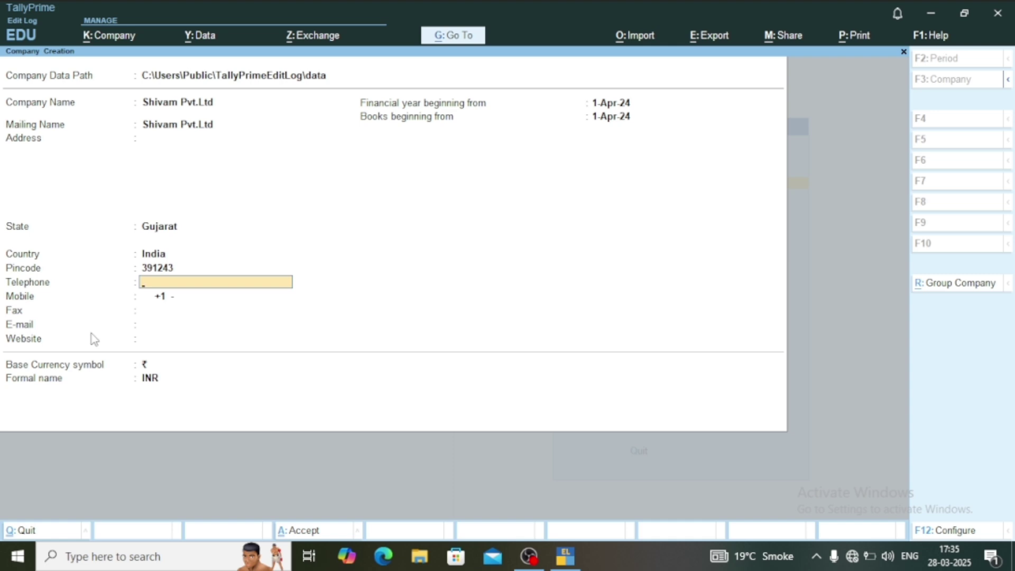
key(Return)
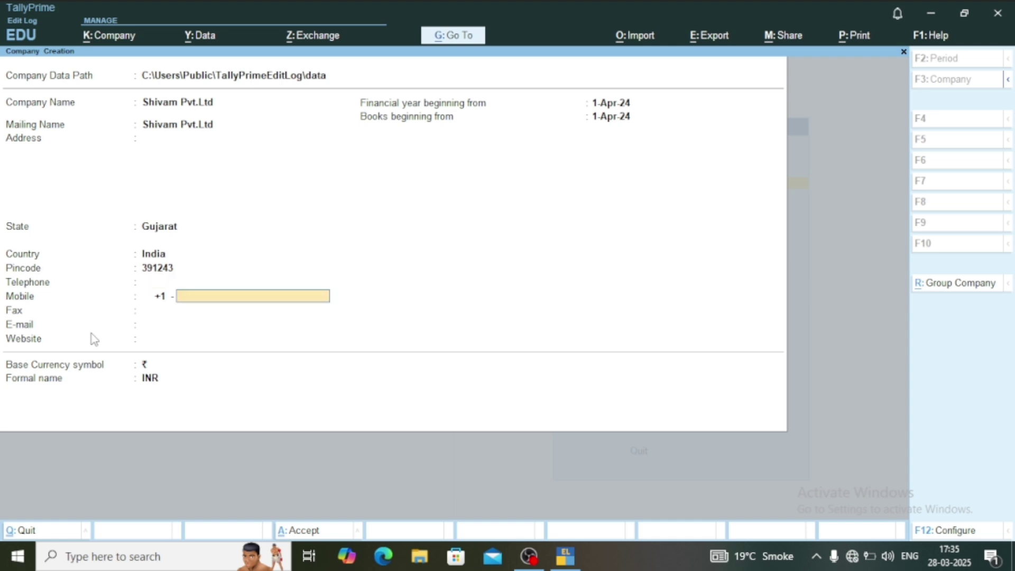
key(Return)
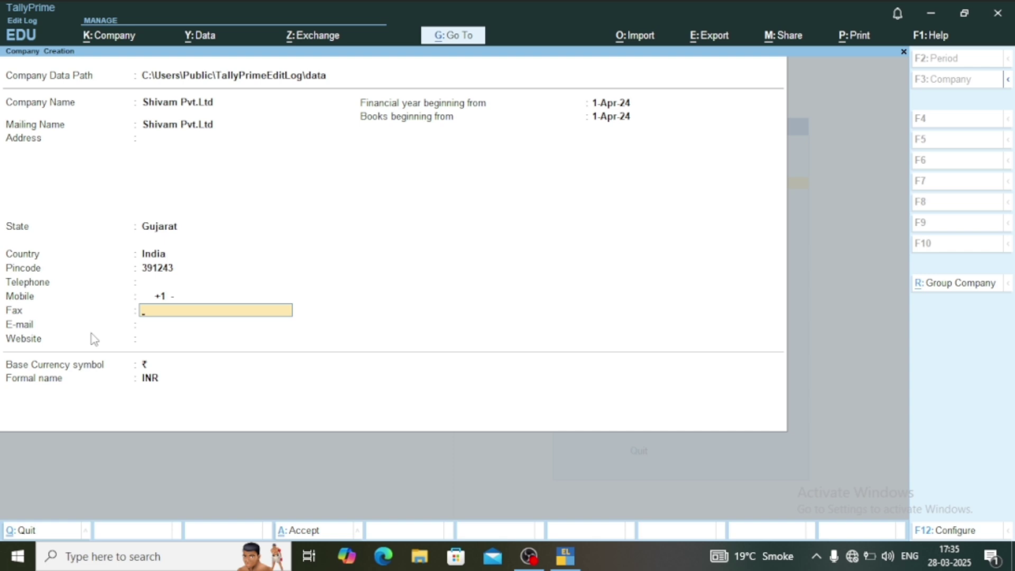
key(Return)
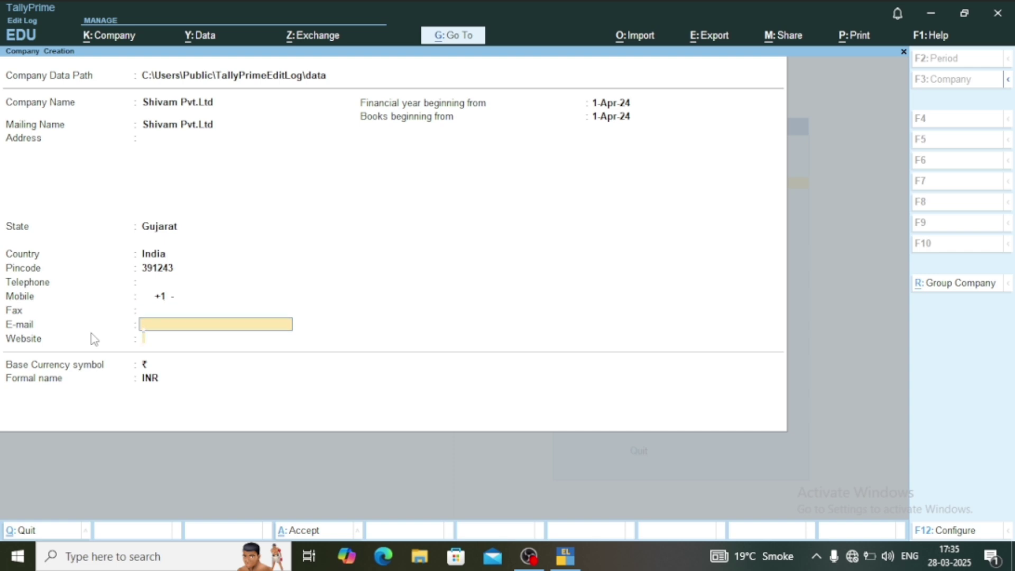
key(Return)
key(Return)
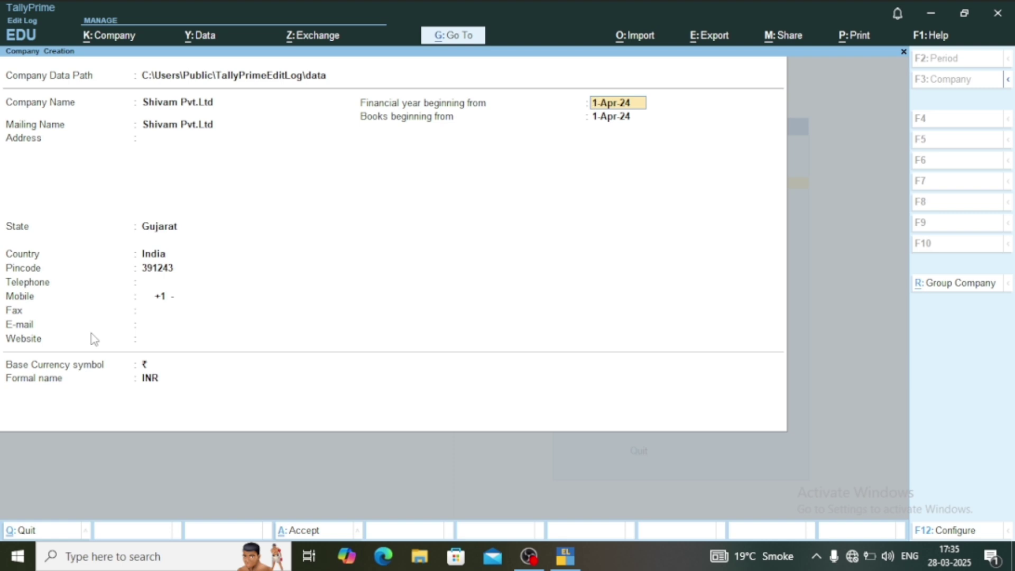
Keep 1-Apr-24 as the start of the financial year and books, and accept the company creation with INR as currency
key(Return)
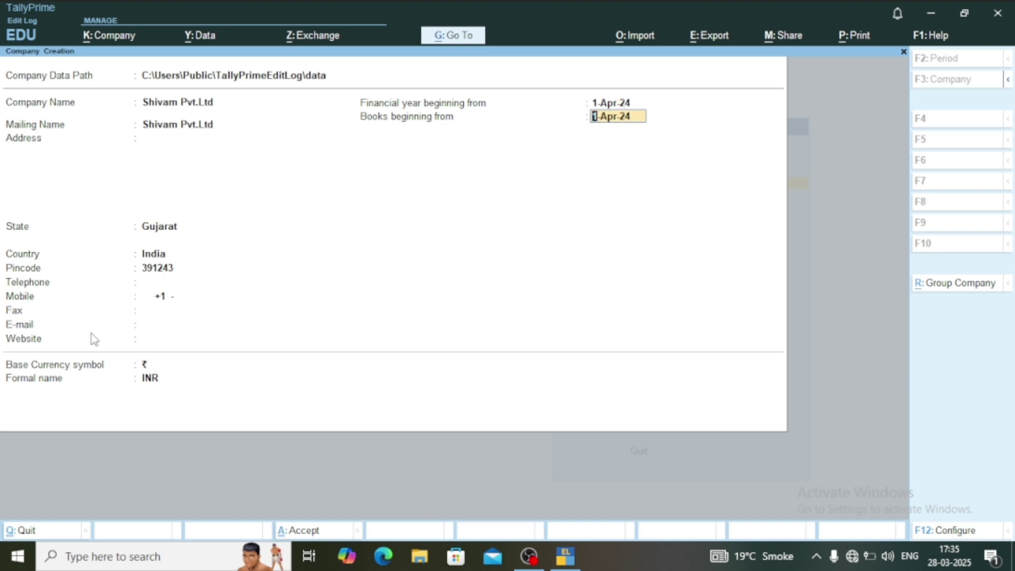
key(BackSpace)
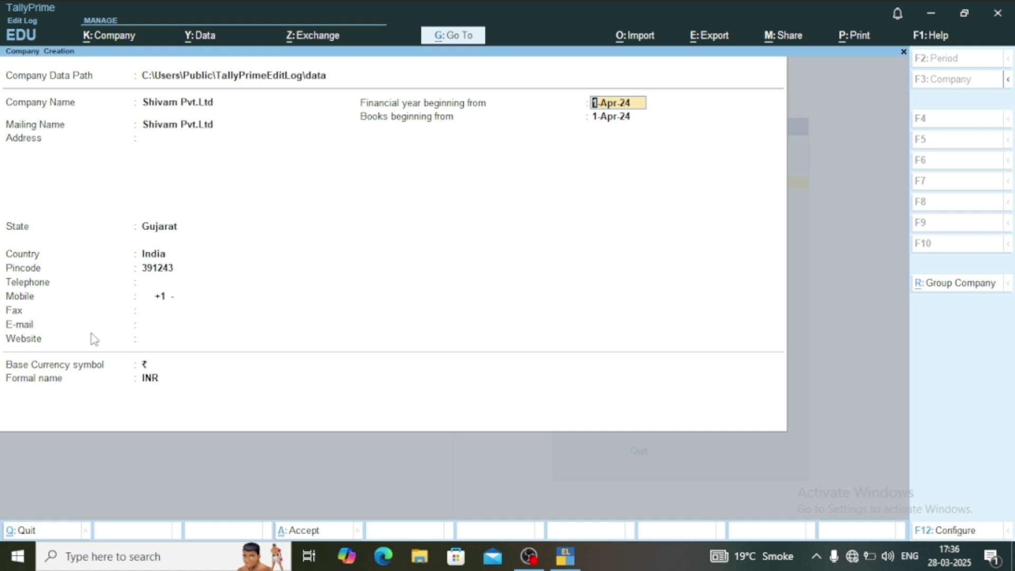
key(Return)
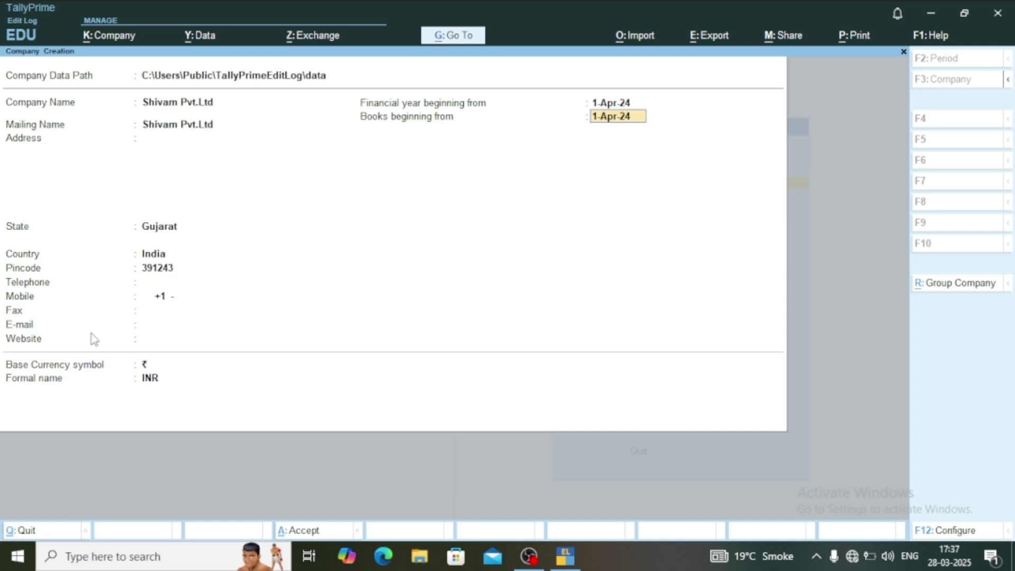
key(Return)
key(Return)
key(Return)
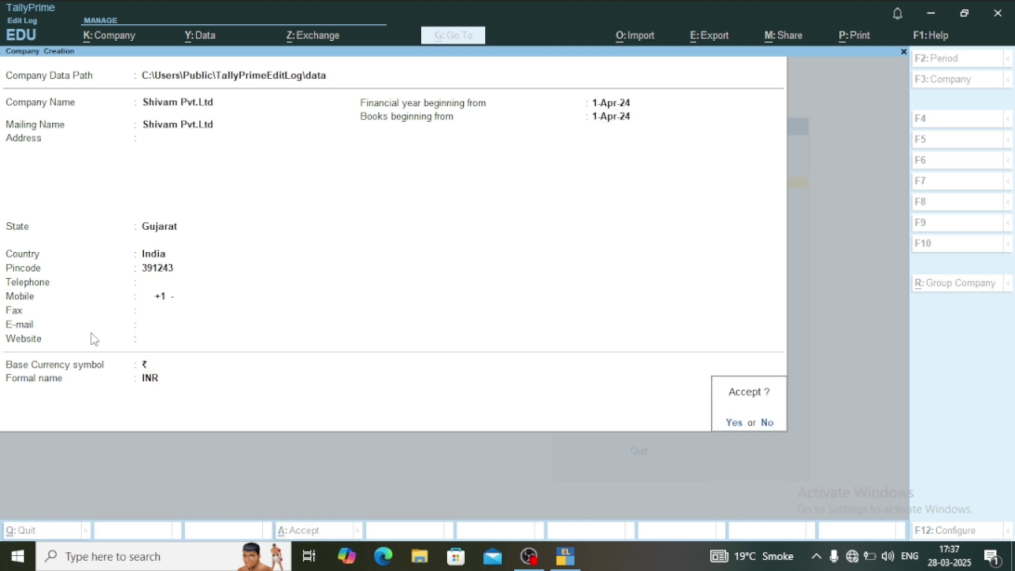
key(Return)
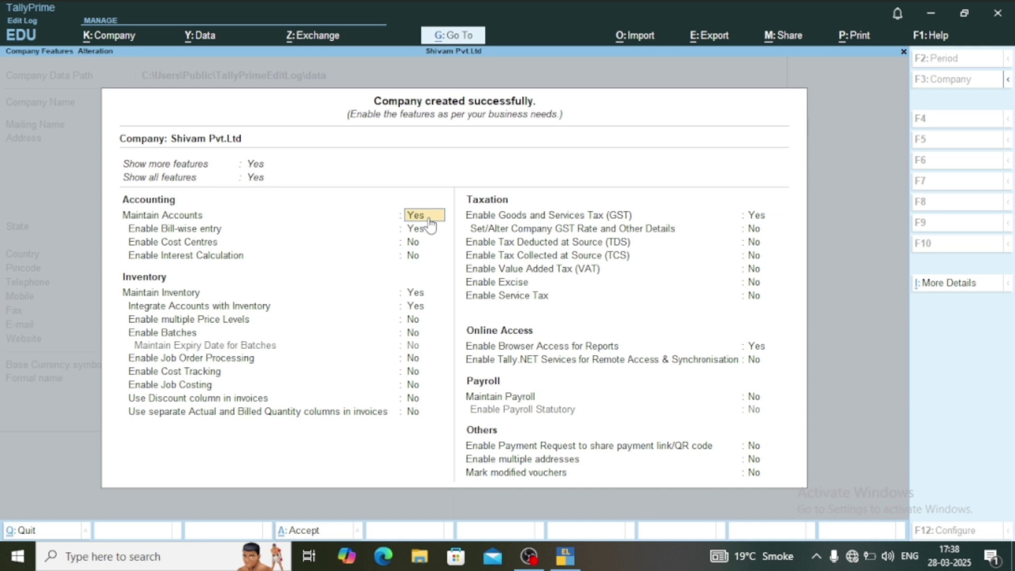
Set Enable Bill-wise entry to No and keep the other accounting features as they are
key(Return)
text(NO)
key(BackSpace)
text(o)
key(Return)
key(Return)
key(Return)
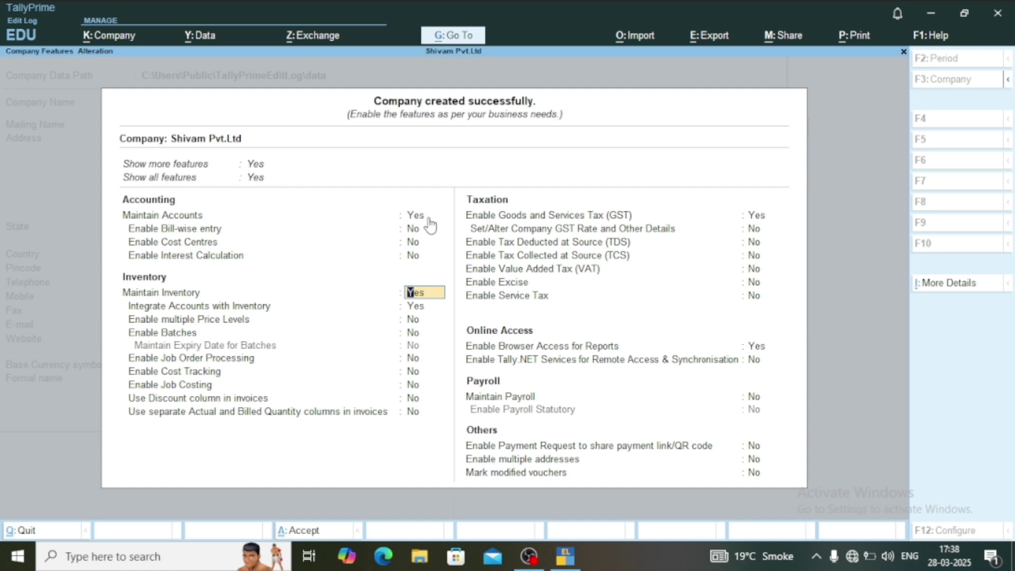
Keep the inventory features as they are and set Enable Goods and Services Tax (GST) to No
key(Return)
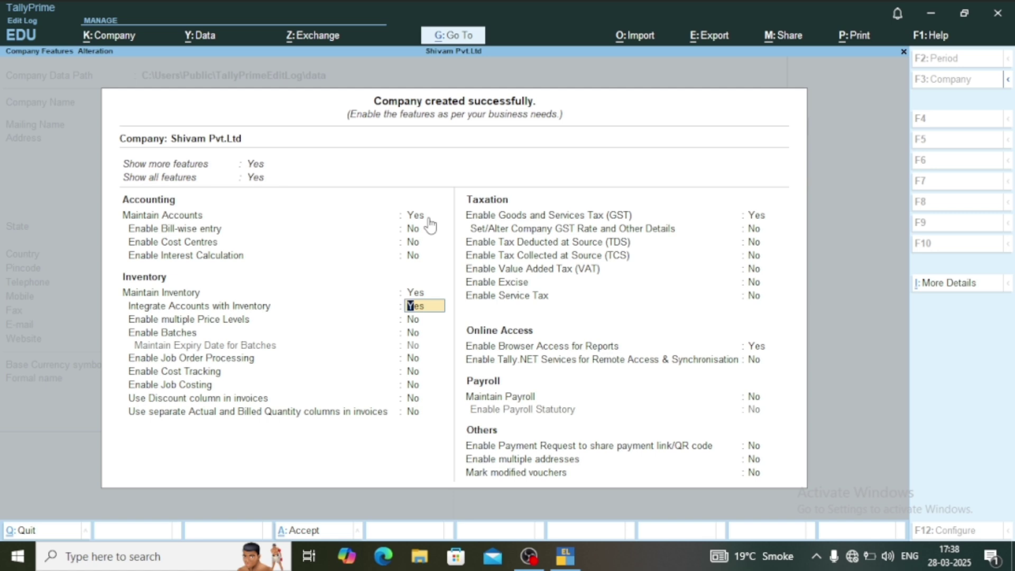
key(Return)
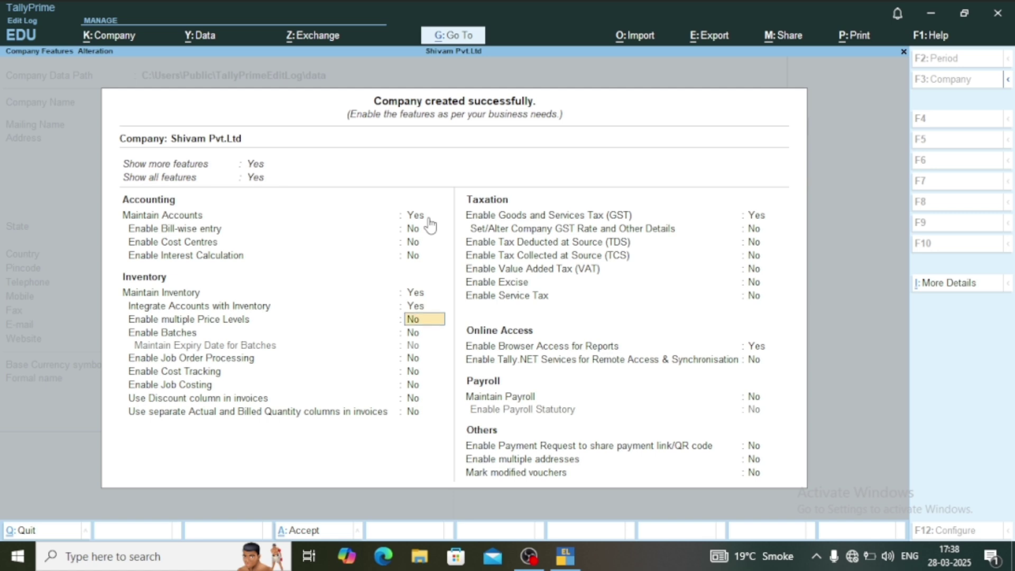
key(Return)
key(Up)
key(Up)
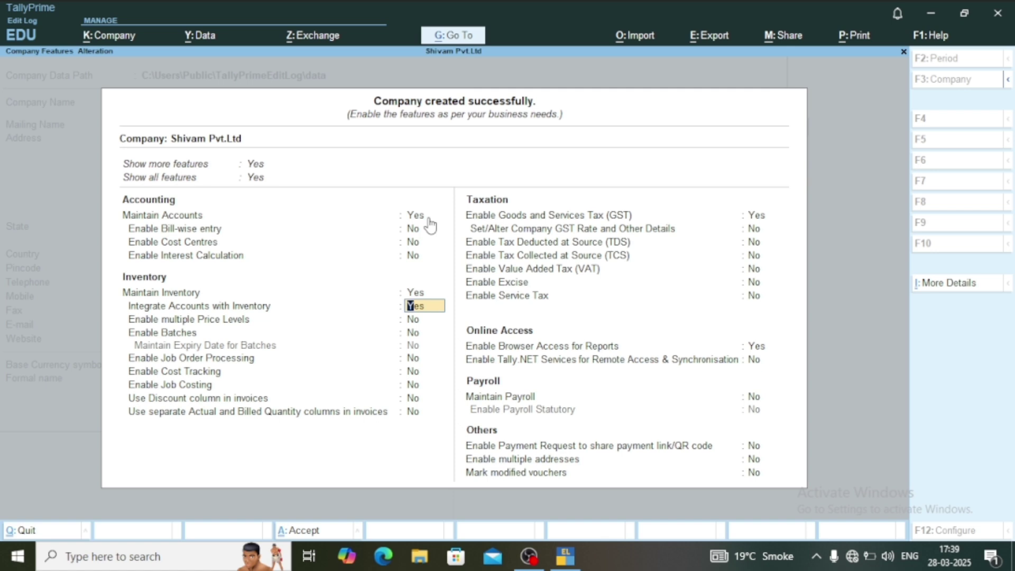
key(Down)
key(Down)
key(Down)
key(Down)
key(Down)
key(Down)
key(Down)
key(Down)
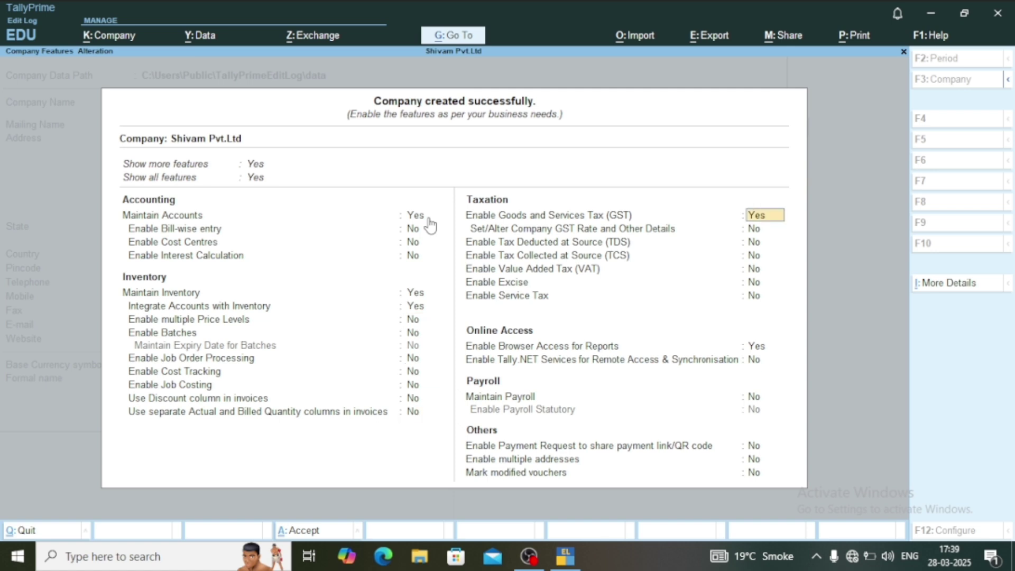
text(NO)
key(BackSpace)
text(o)
Set Enable Browser Access for Reports to No, keeping the other taxation features disabled
key(Down)
key(Down)
key(Down)
key(Down)
key(Down)
key(Down)
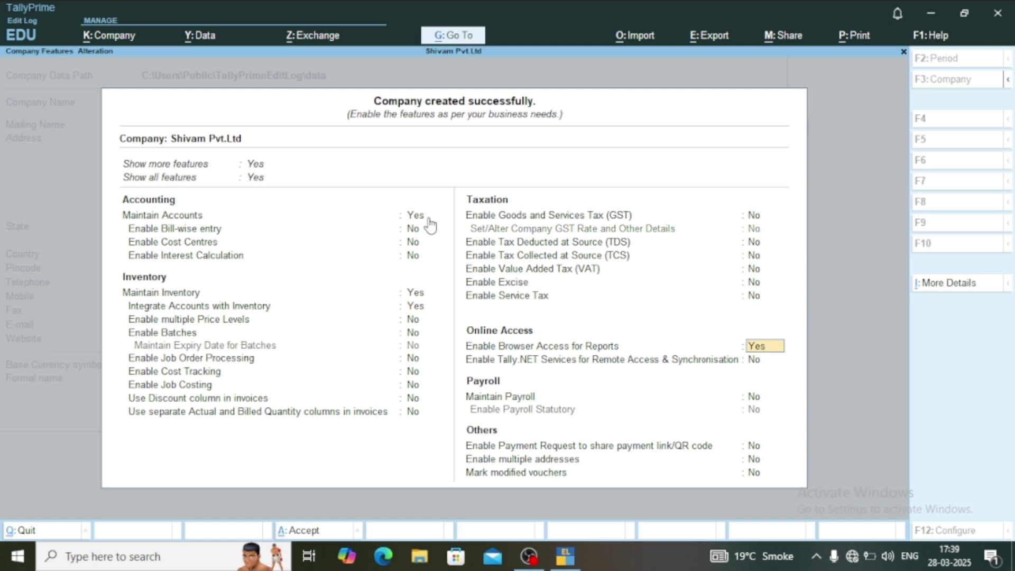
text(n)
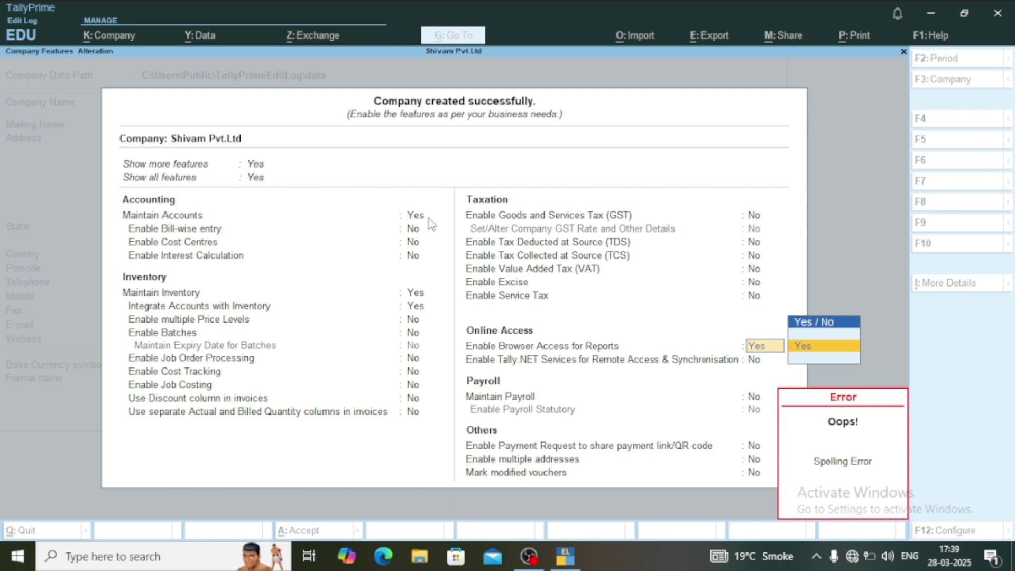
key(Return)
key(Return)
key(BackSpace)
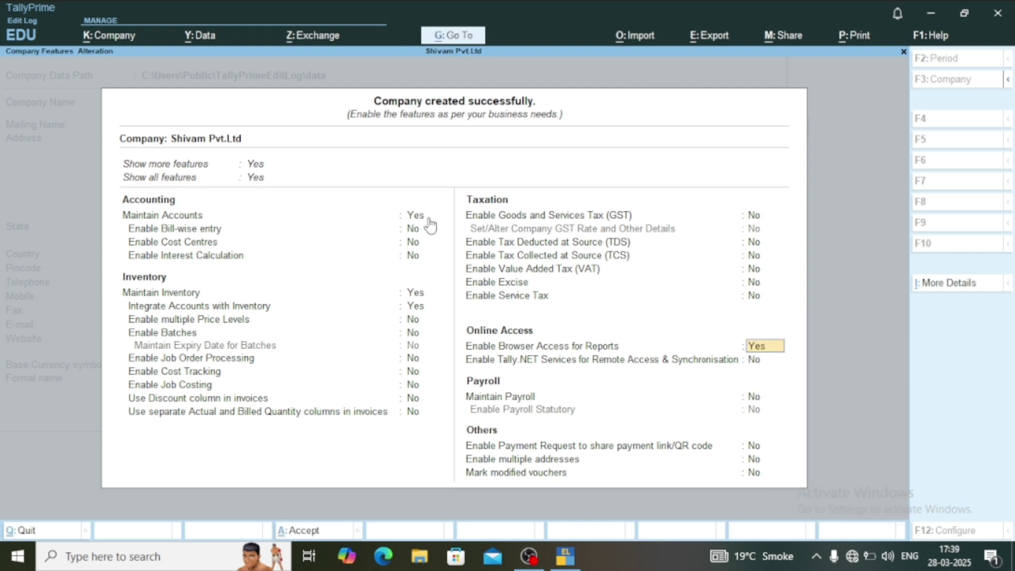
text(No)
key(Return)
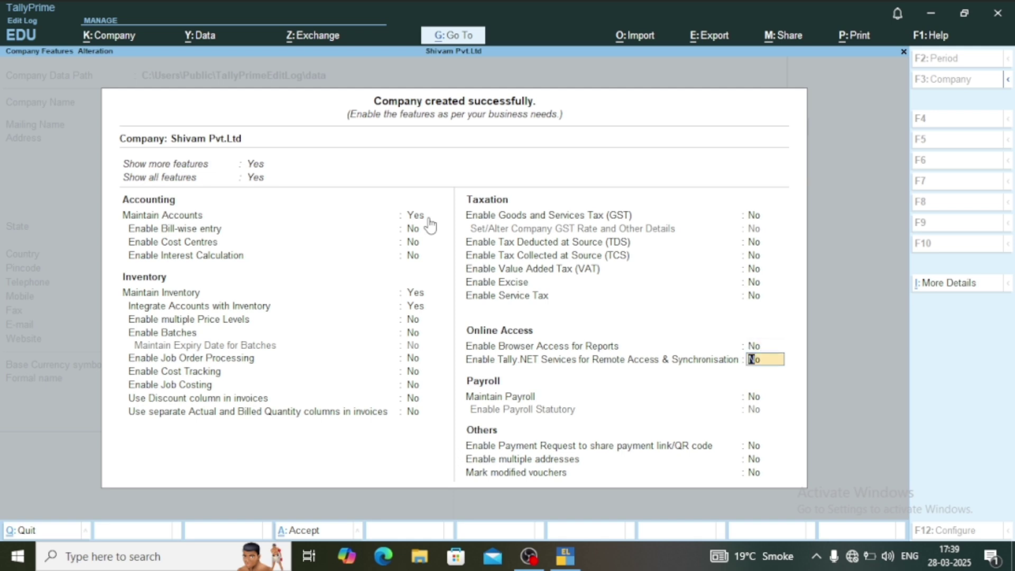
Keep the remaining online access, payroll and other features at No and accept the company features
key(Return)
key(Return)
key(Return)
key(Return)
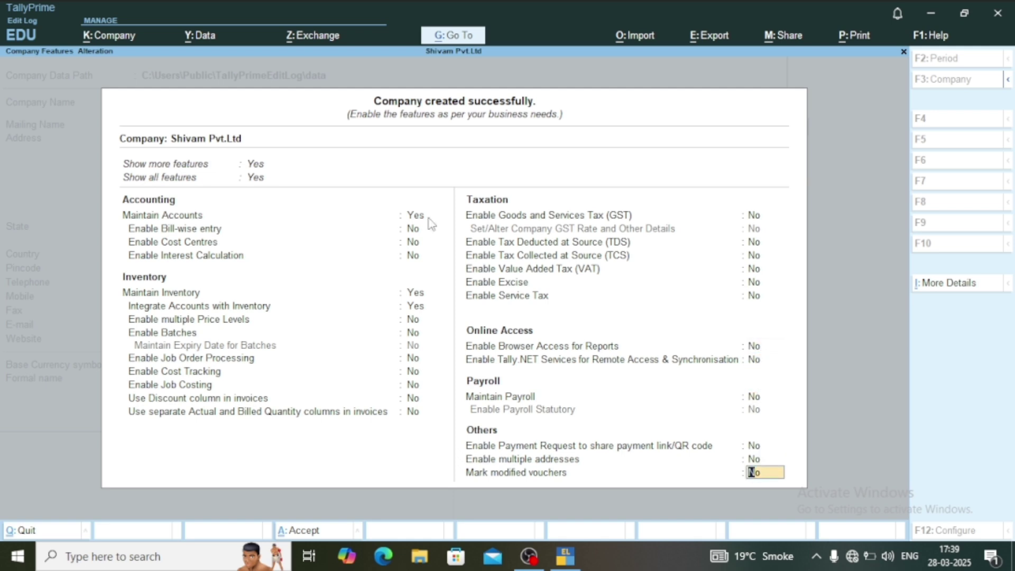
key(Return)
key(Return)
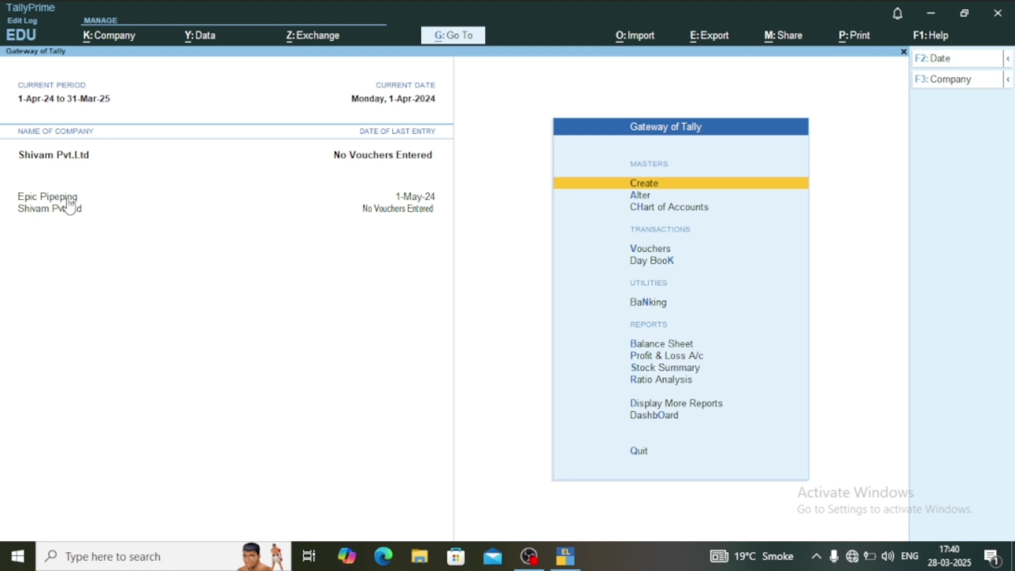
Switch the active company to Epic Pipeping and back to Shivam Pvt.Ltd
click(968, 85)
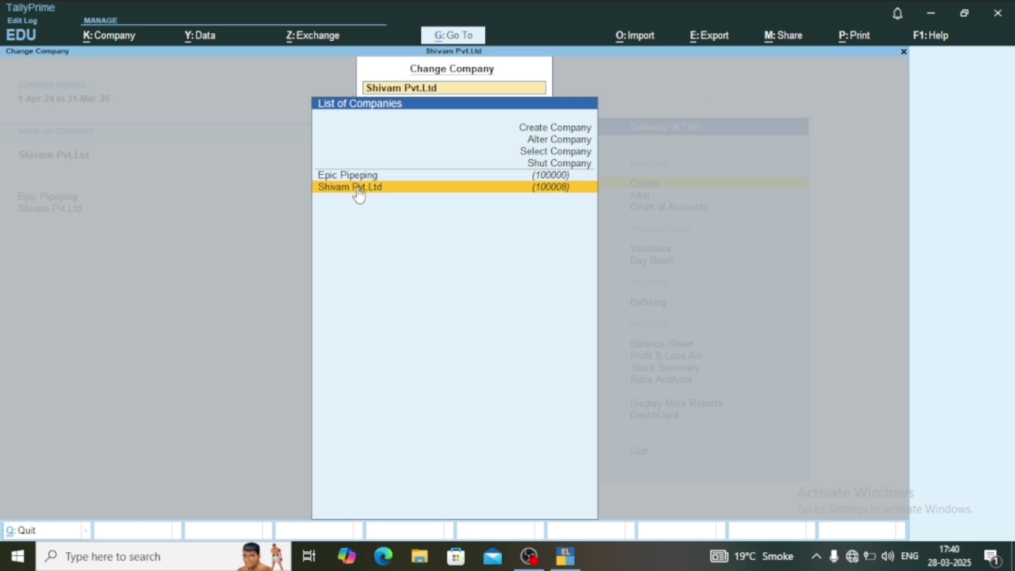
click(392, 176)
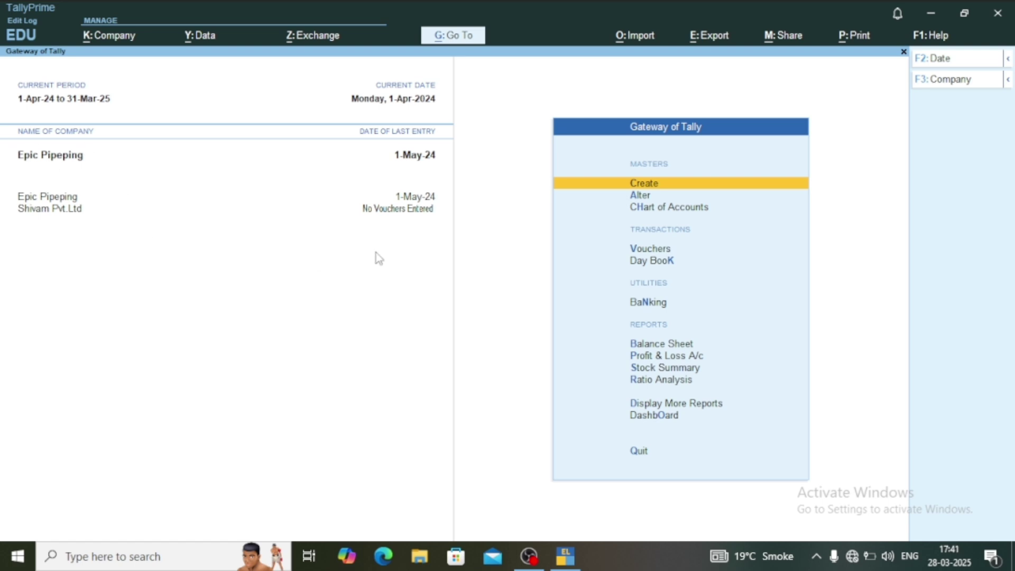
click(944, 81)
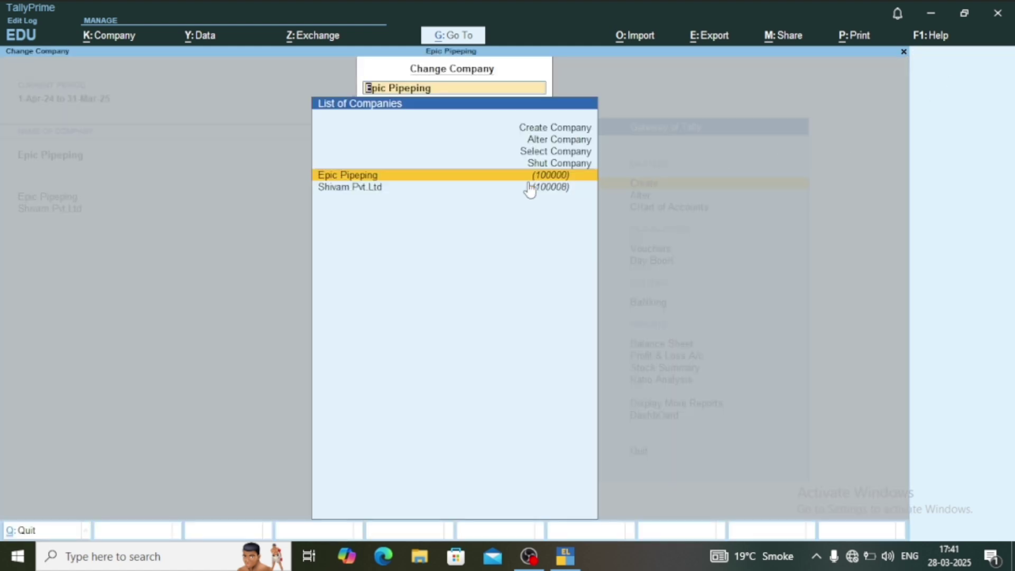
click(456, 187)
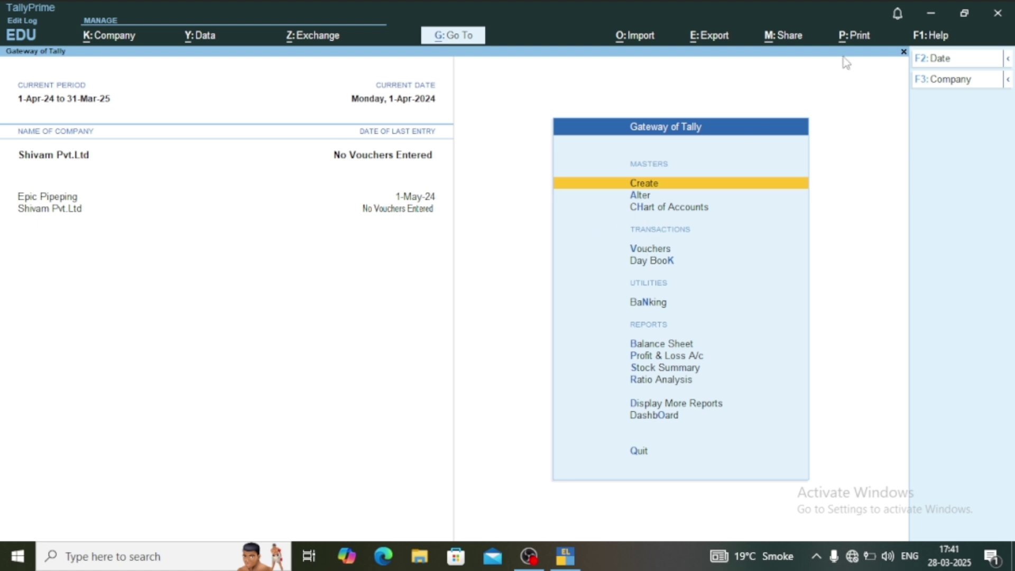
Close the accounting program and return to the desktop
click(997, 14)
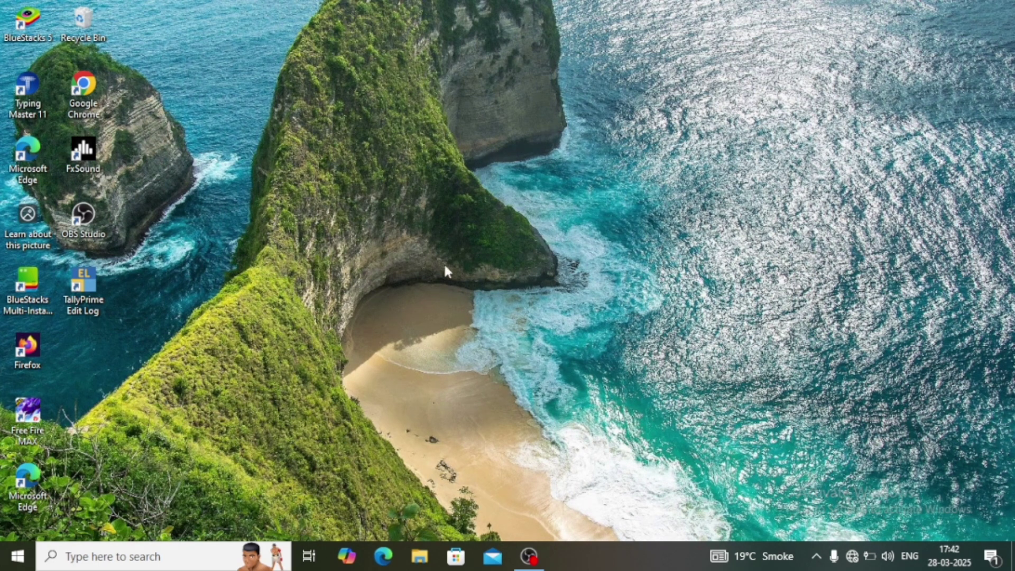
click(539, 568)
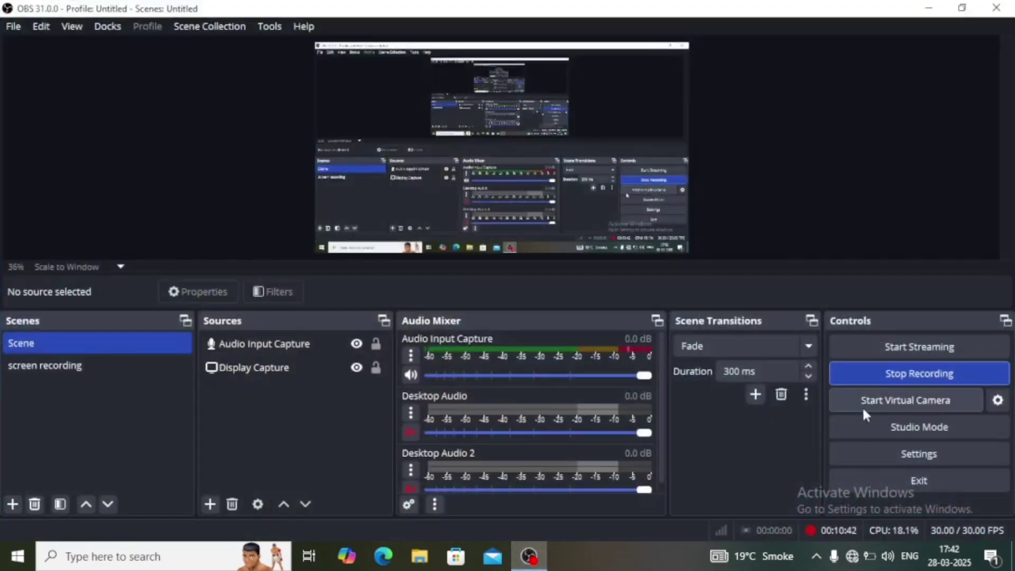
click(895, 373)
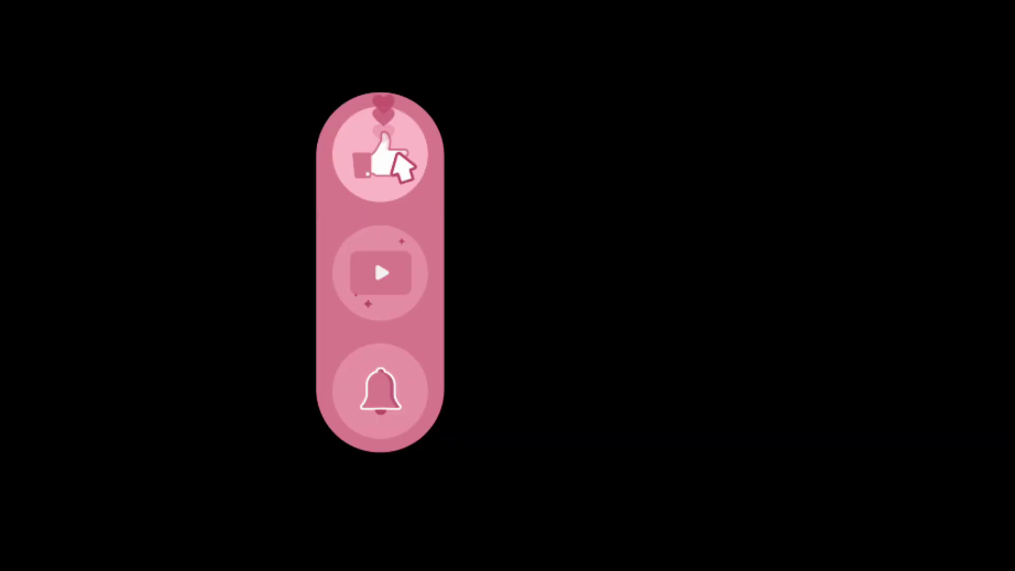